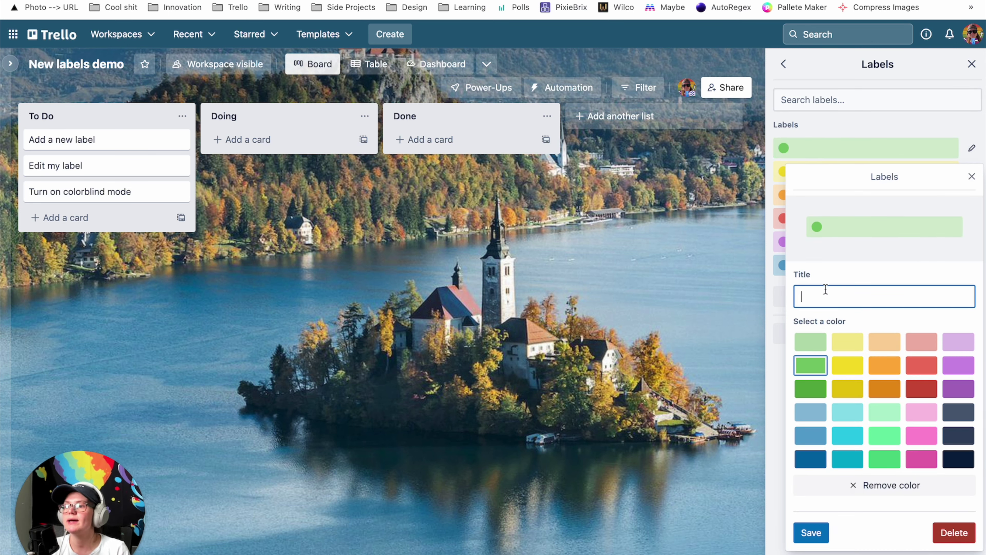
Title the green label "high" and save it
{"action": "type", "text": "a"}
{"action": "key", "text": "BackSpace"}
{"action": "type", "text": "high"}
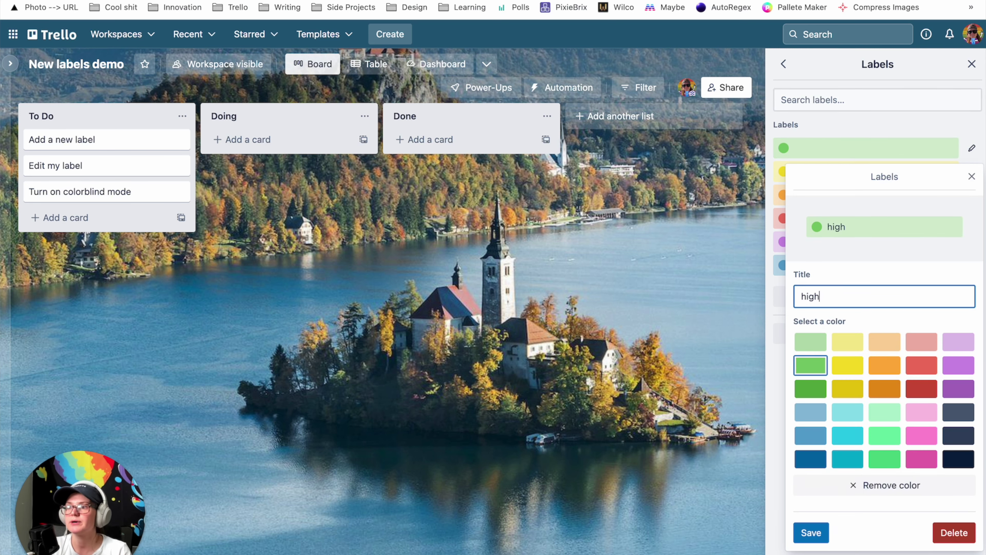
{"action": "key", "text": "Return"}
Title the yellow label "medium" and the orange label "low", saving each one
{"action": "left_click", "coordinate": [971, 171]}
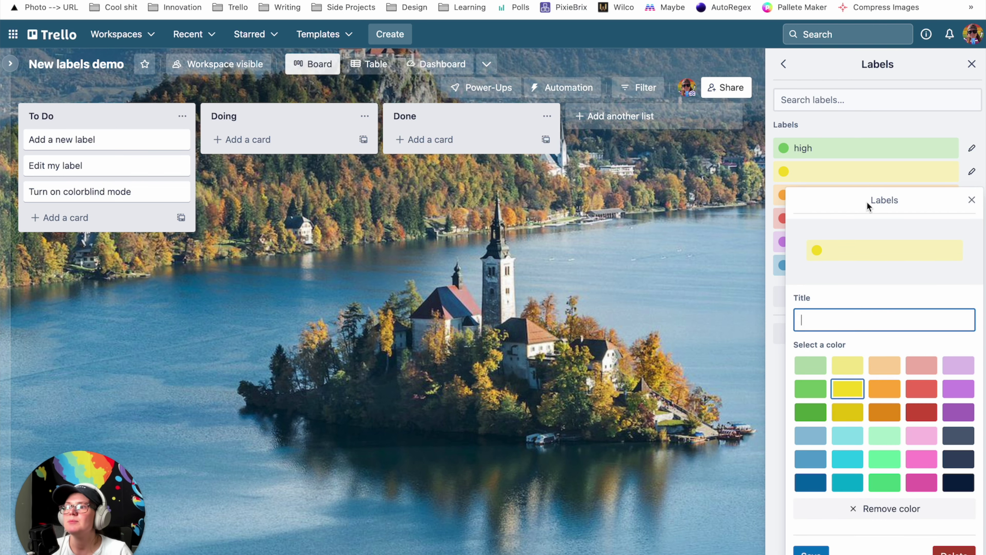
{"action": "type", "text": "medium"}
{"action": "key", "text": "Return"}
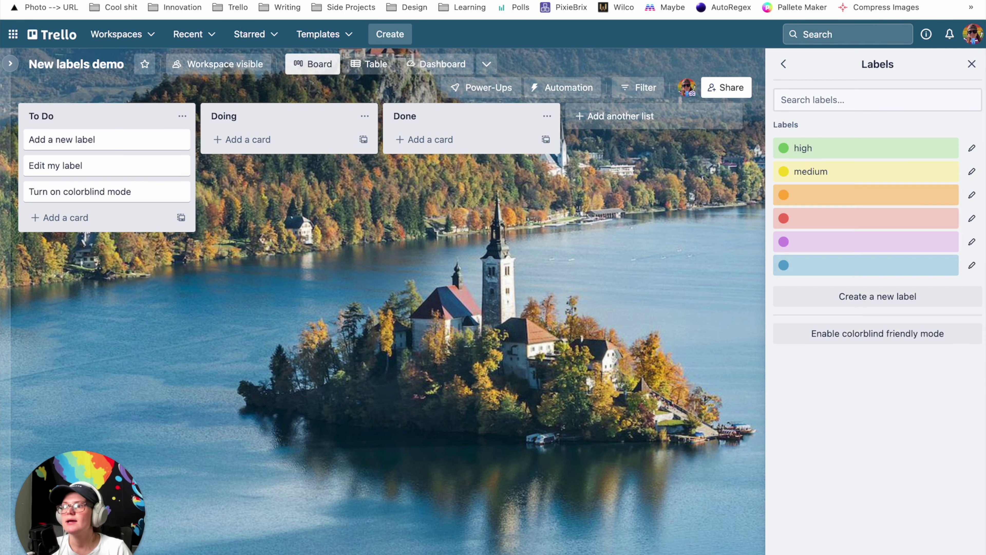
{"action": "left_click", "coordinate": [935, 195]}
{"action": "type", "text": "low"}
{"action": "key", "text": "Return"}
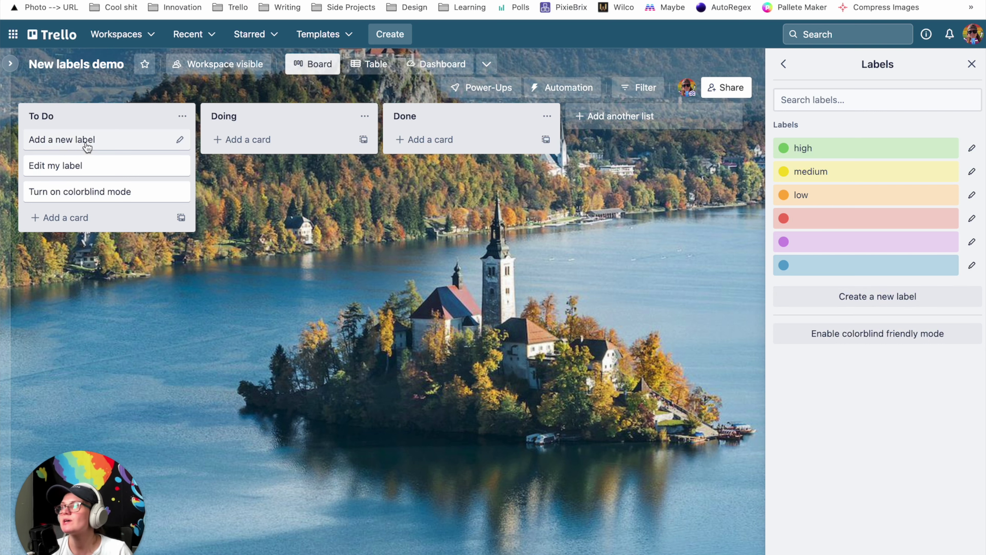
{"action": "left_click", "coordinate": [972, 149]}
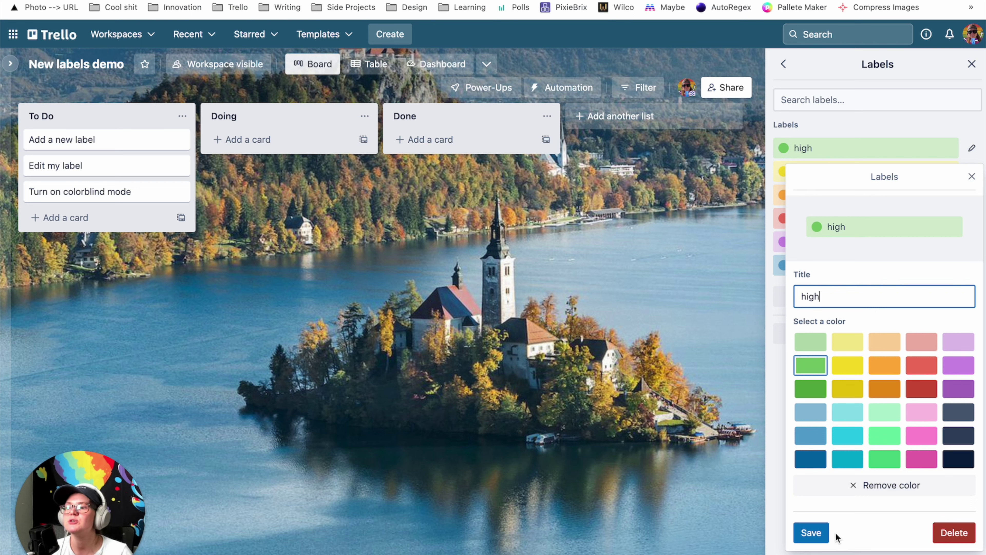
{"action": "left_click", "coordinate": [817, 533]}
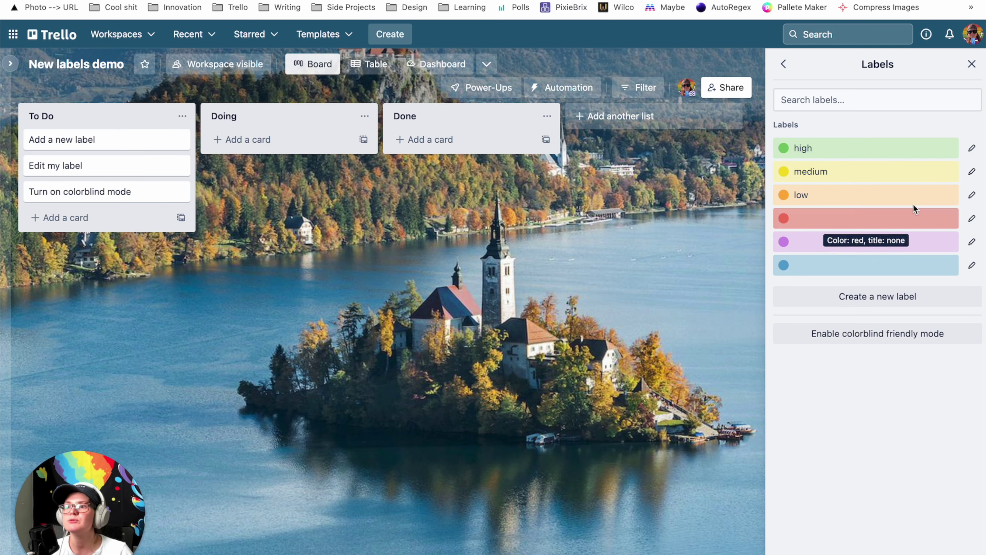
Change the color of the "low" label to the darkest pink shade and save it
{"action": "left_click", "coordinate": [971, 196]}
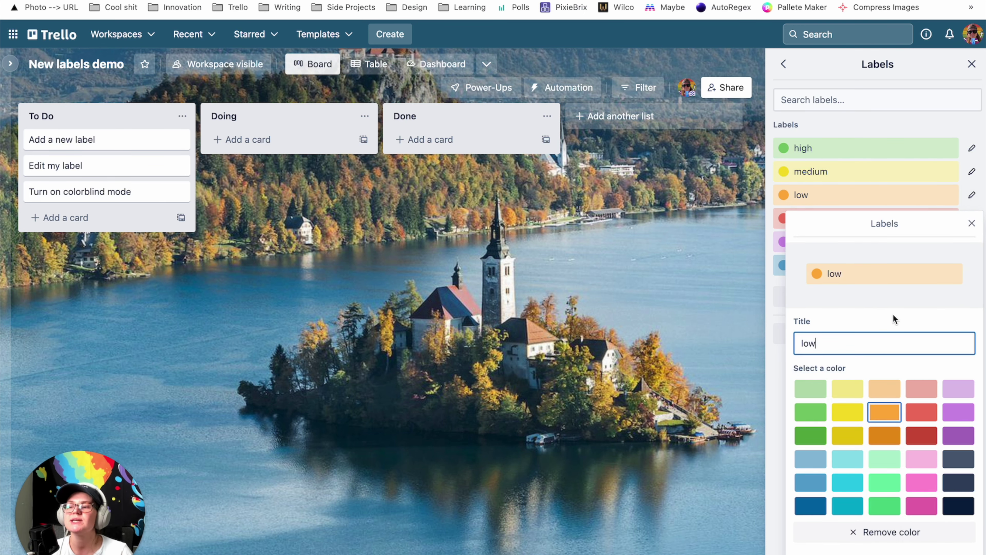
{"action": "left_click", "coordinate": [849, 388]}
{"action": "left_click", "coordinate": [848, 411]}
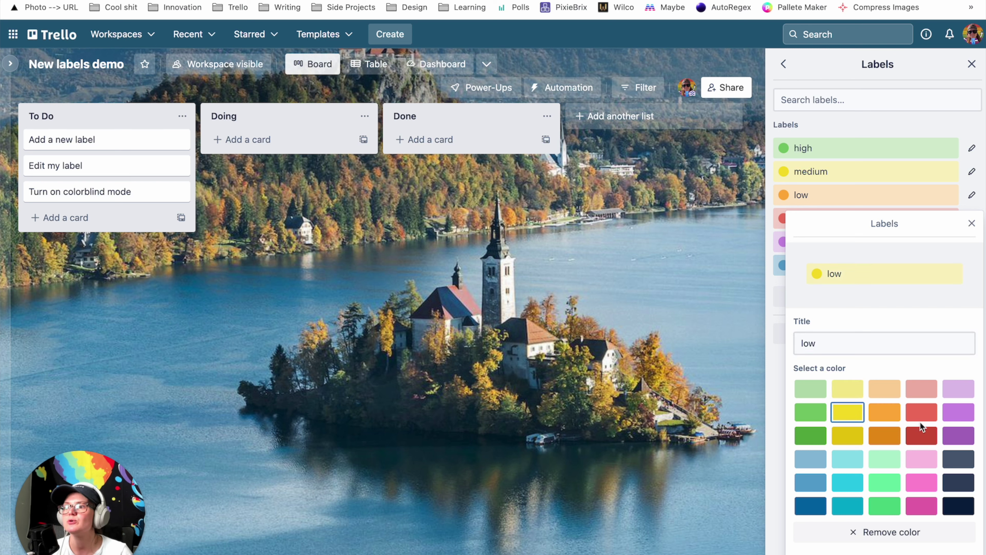
{"action": "left_click", "coordinate": [921, 412]}
{"action": "left_click", "coordinate": [921, 388]}
{"action": "left_click", "coordinate": [921, 505]}
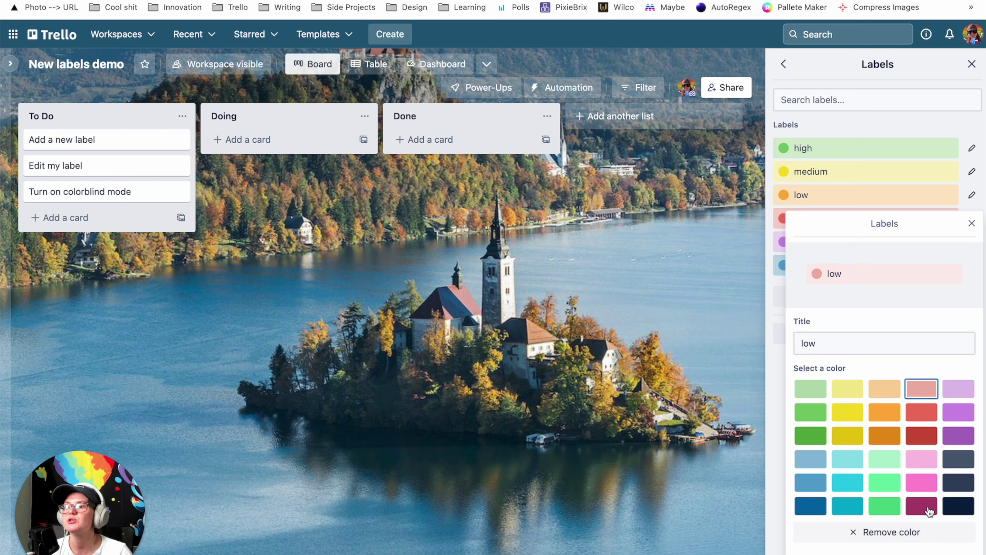
{"action": "key", "text": "Return"}
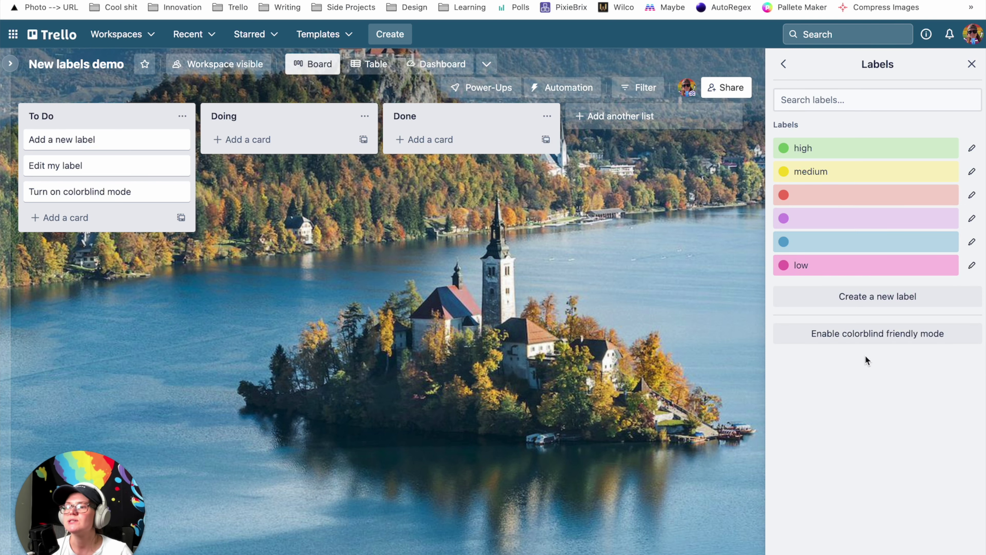
Create a new board label titled "look at these options" in the dark turquoise shade
{"action": "left_click", "coordinate": [845, 305]}
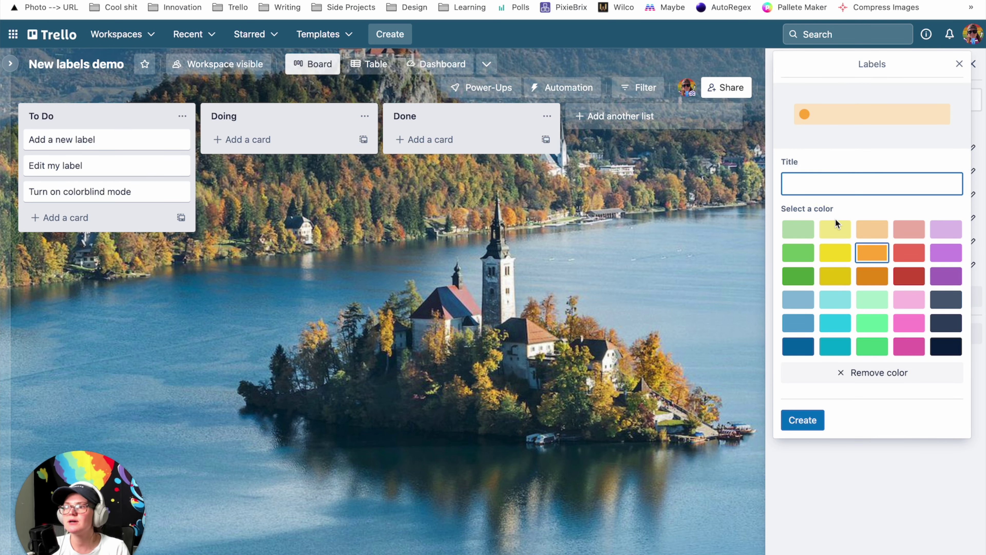
{"action": "type", "text": "look at these option"}
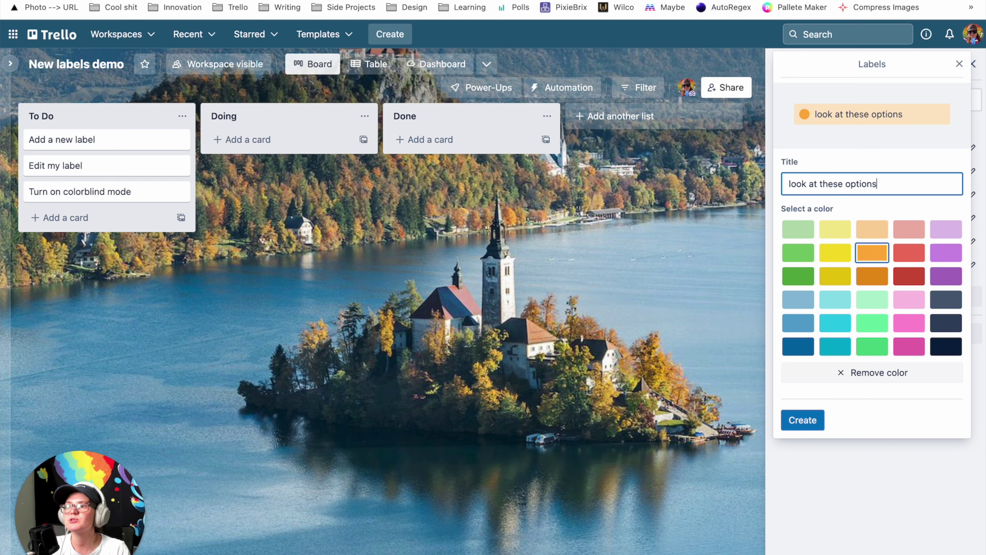
{"action": "type", "text": "s"}
{"action": "left_click", "coordinate": [835, 300]}
{"action": "left_click", "coordinate": [831, 331]}
{"action": "left_click", "coordinate": [802, 422]}
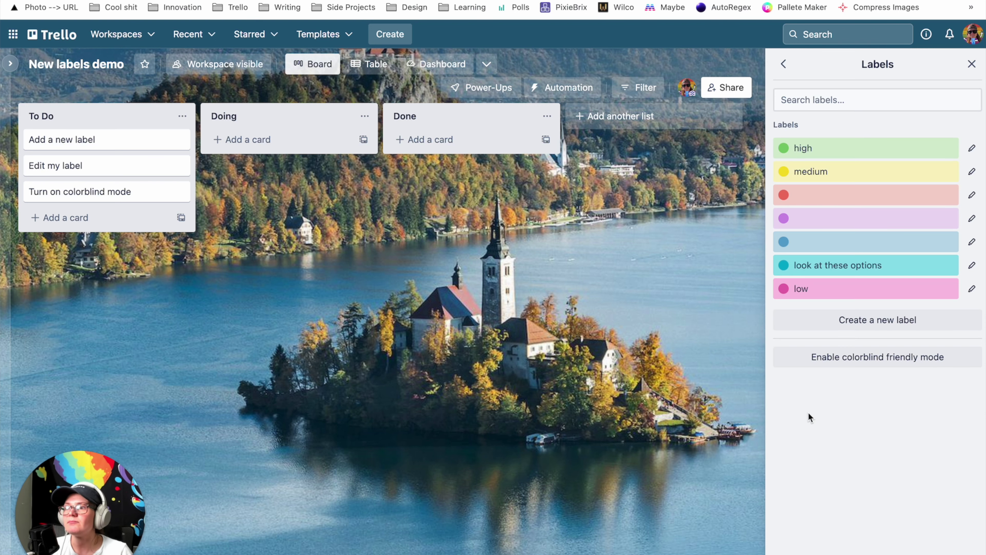
Add the "look at these options" label to the "Add a new label" card
{"action": "left_click", "coordinate": [92, 139]}
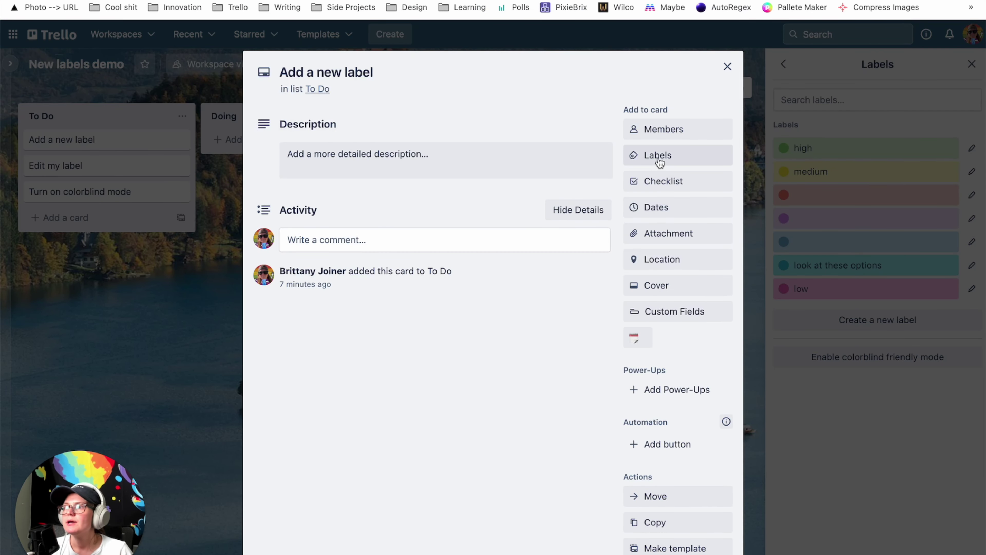
{"action": "left_click", "coordinate": [665, 159]}
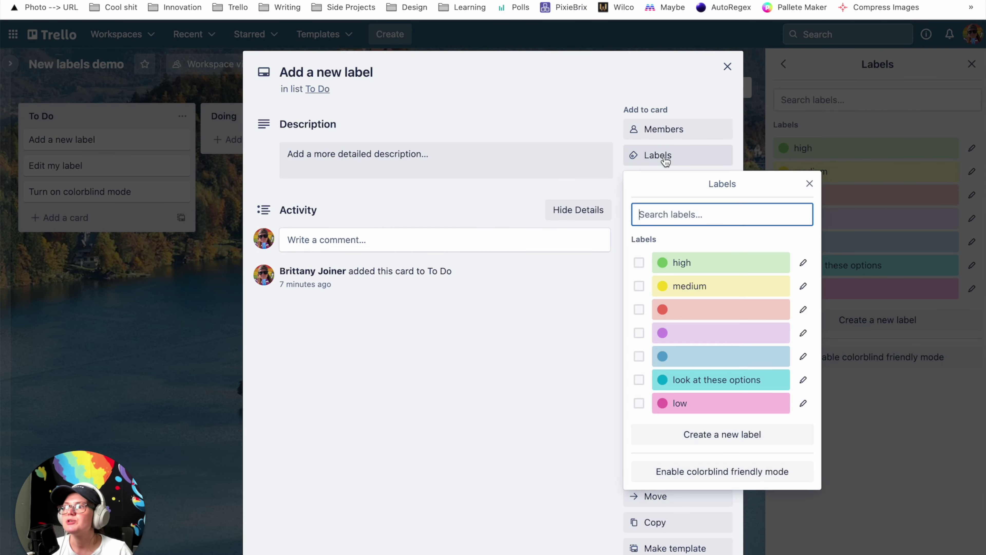
{"action": "left_click", "coordinate": [697, 379]}
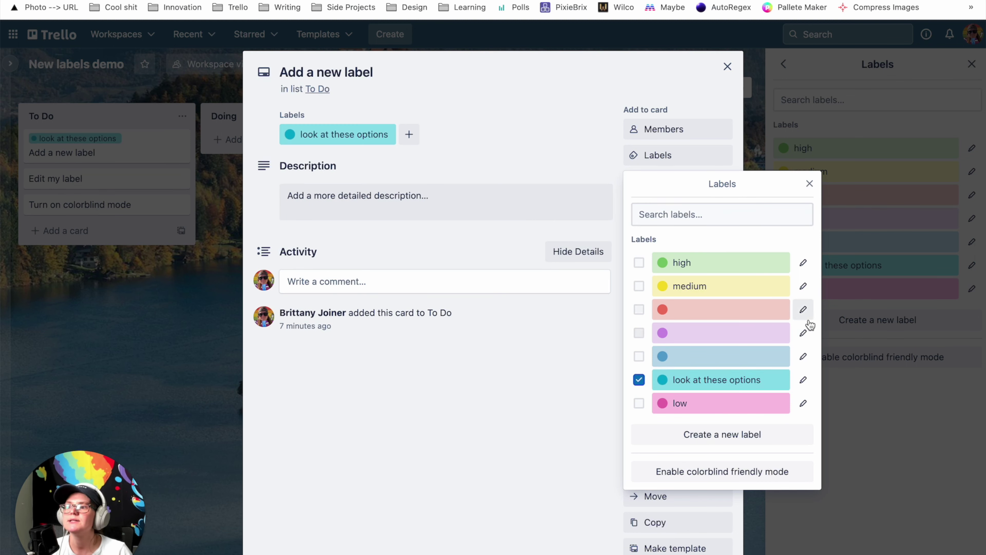
Change the untitled red label to orange, title it "title", and save it from within the card
{"action": "left_click", "coordinate": [803, 310]}
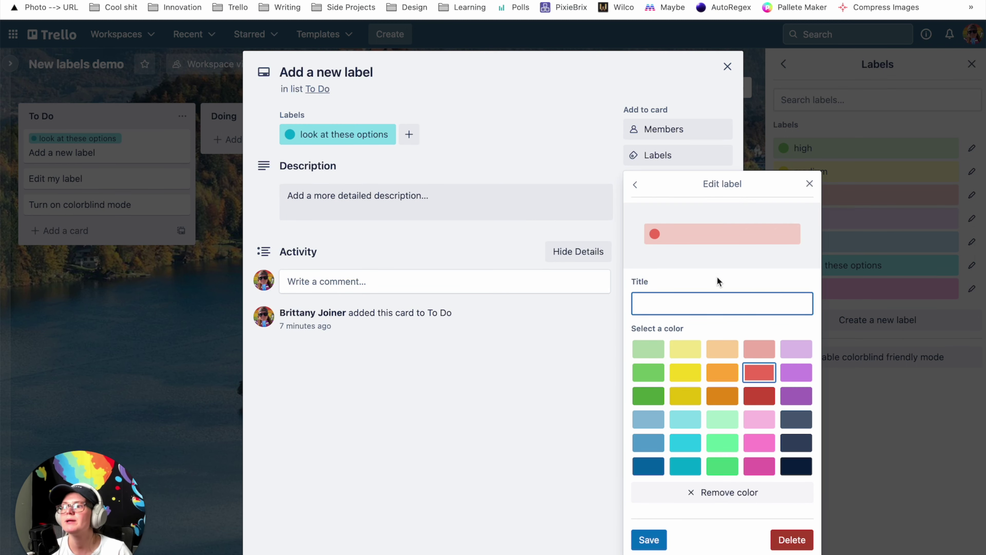
{"action": "left_click", "coordinate": [721, 372]}
{"action": "left_click", "coordinate": [671, 309]}
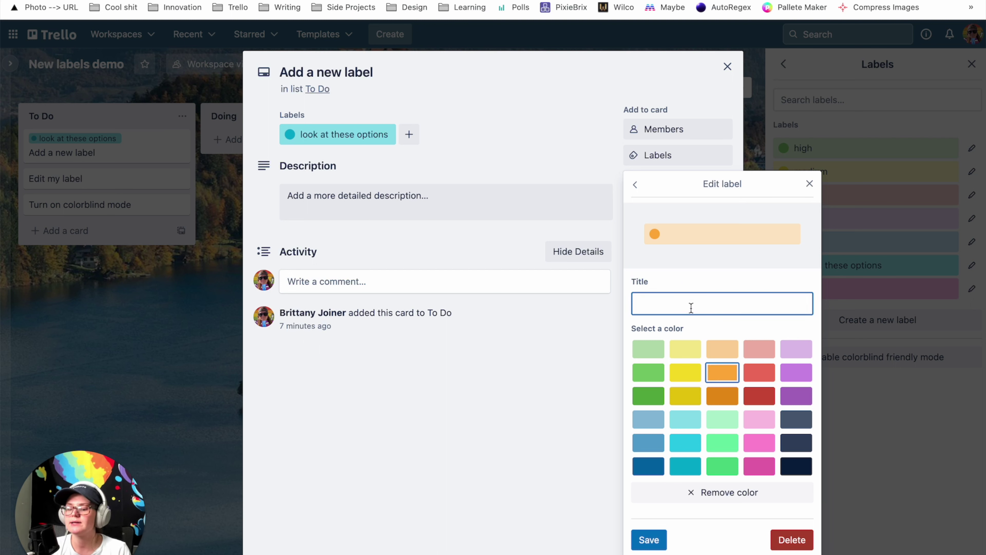
{"action": "type", "text": "title"}
{"action": "key", "text": "Return"}
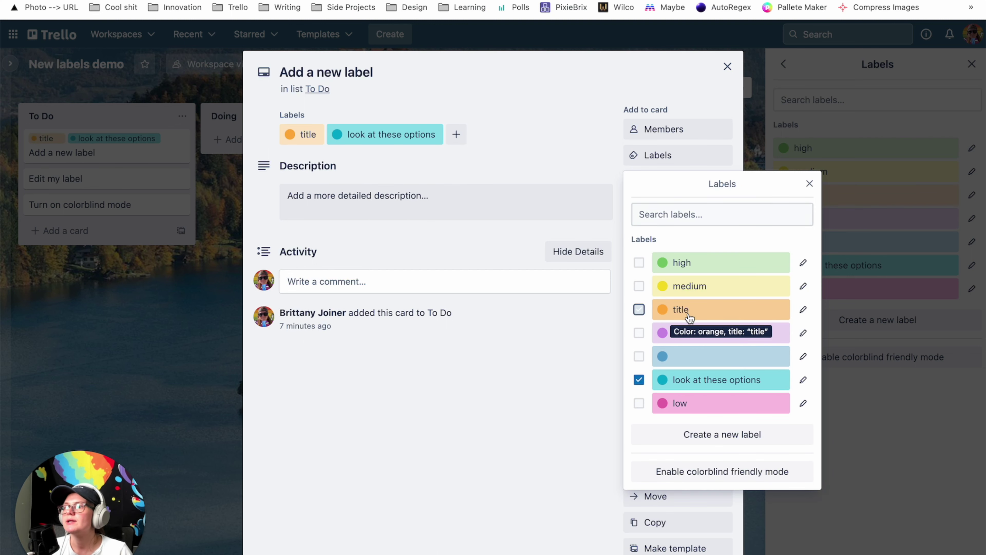
Remove the "title" and "look at these options" labels from the card and close it
{"action": "left_click", "coordinate": [639, 310]}
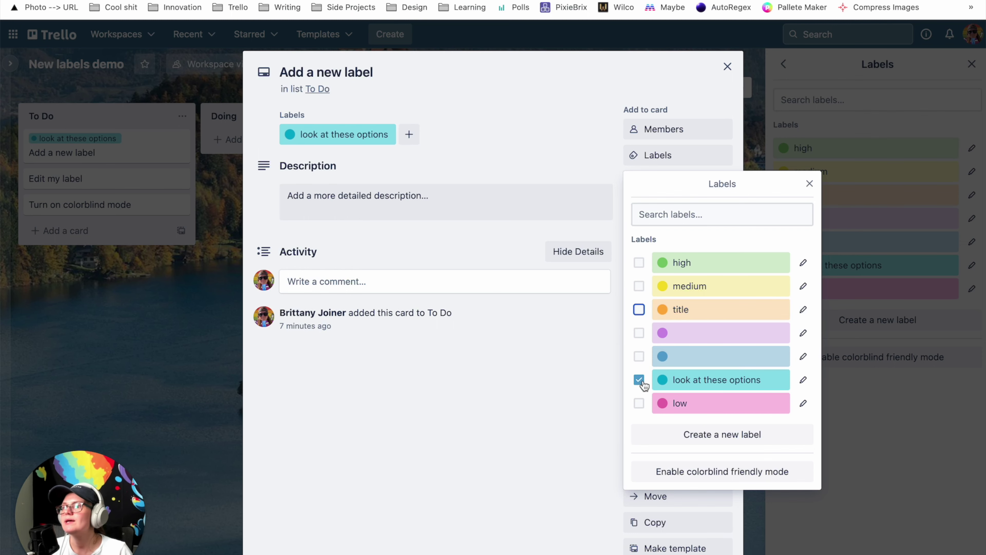
{"action": "left_click", "coordinate": [639, 380]}
{"action": "left_click", "coordinate": [172, 401]}
{"action": "left_click", "coordinate": [172, 402]}
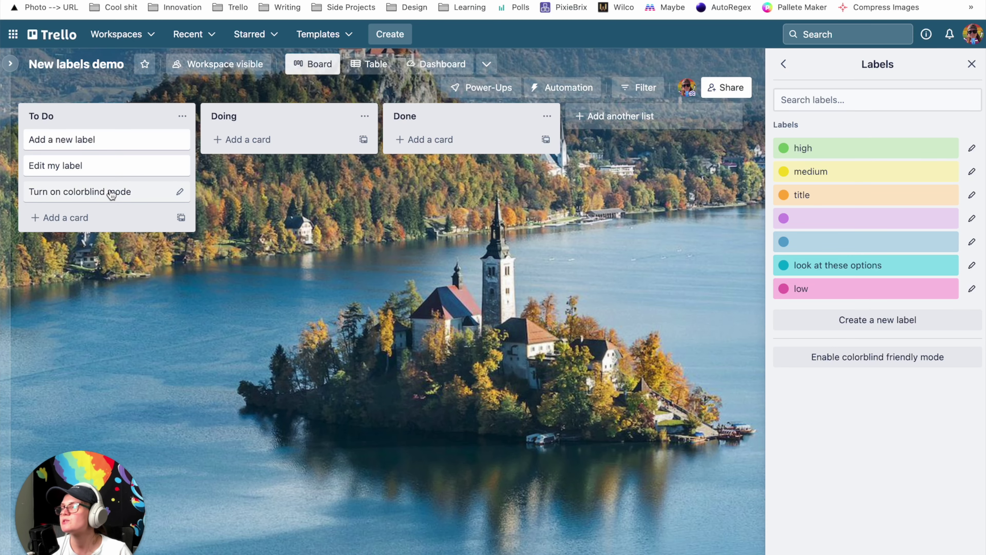
From the "Edit my label" card, retitle the "high" label "High", set its color to light green, and save
{"action": "left_click", "coordinate": [109, 166]}
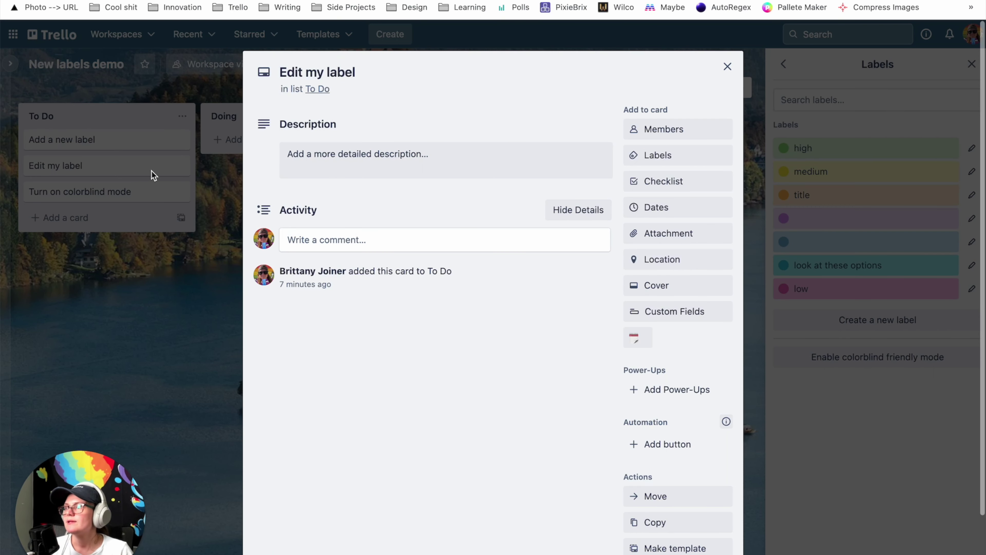
{"action": "left_click", "coordinate": [668, 161]}
{"action": "left_click", "coordinate": [806, 264]}
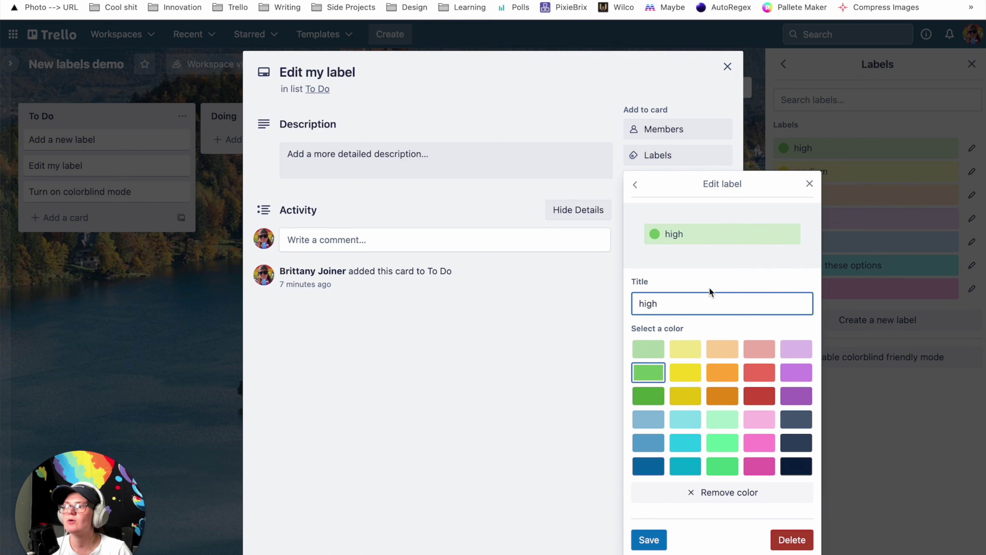
{"action": "left_click_drag", "start_coordinate": [639, 303], "coordinate": [644, 303]}
{"action": "type", "text": "H"}
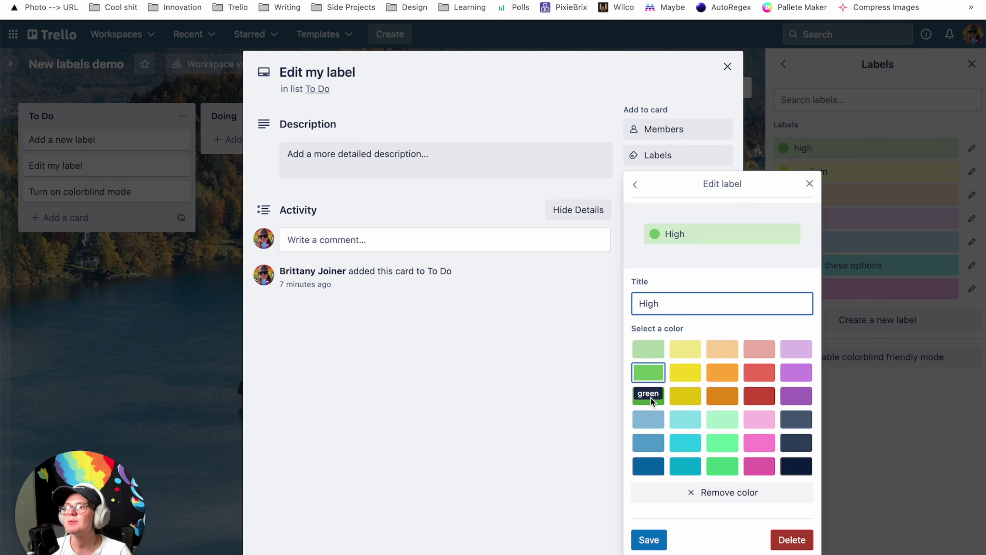
{"action": "left_click", "coordinate": [647, 357]}
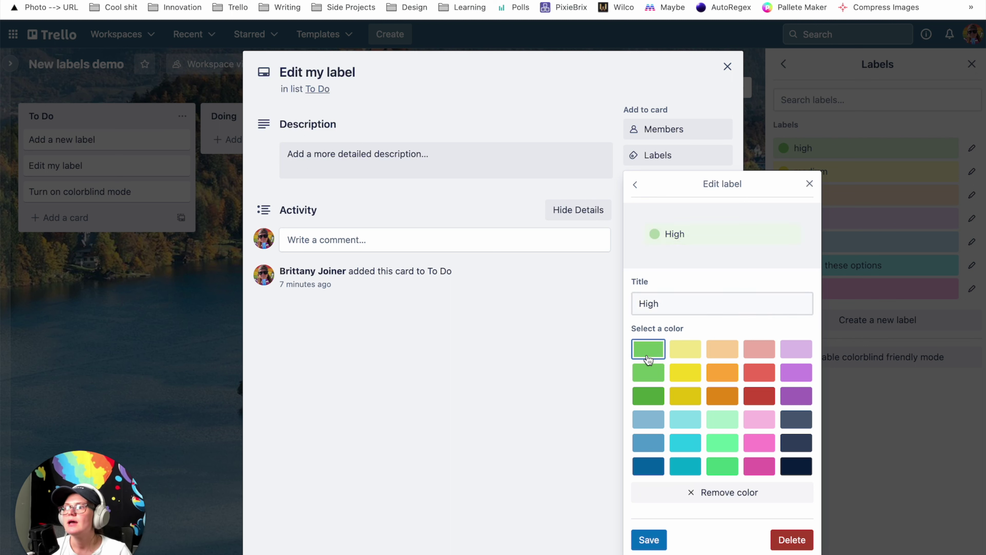
{"action": "left_click", "coordinate": [647, 539]}
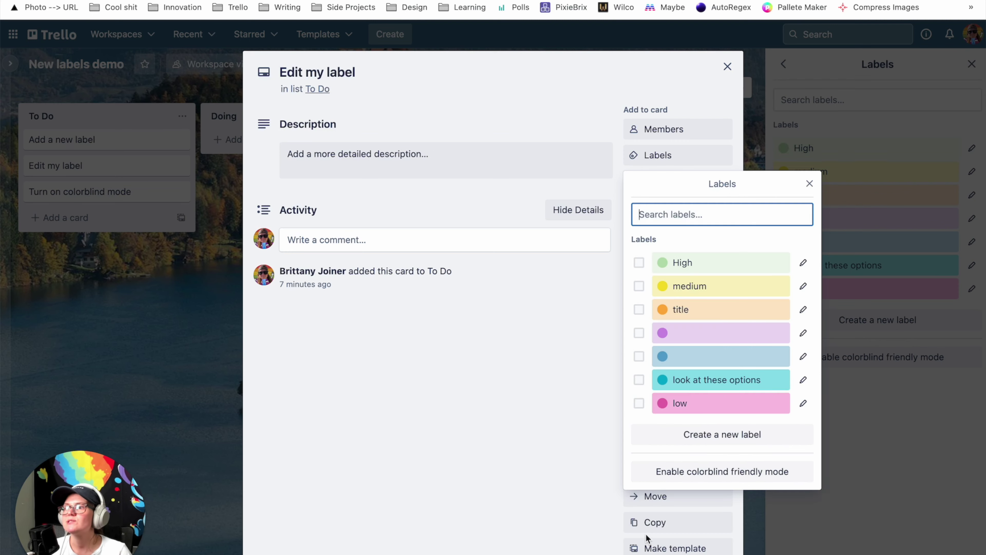
{"action": "left_click", "coordinate": [479, 491]}
{"action": "left_click", "coordinate": [116, 273]}
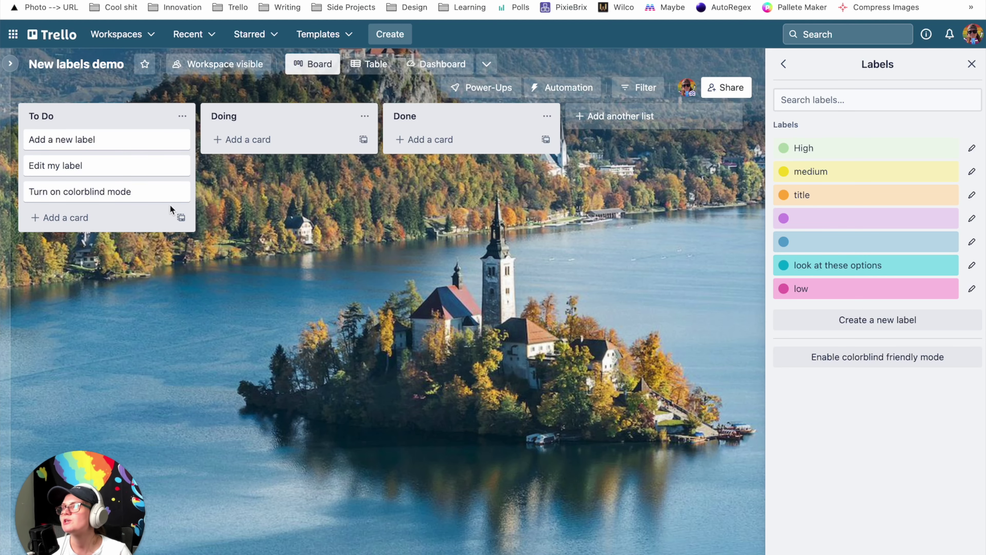
Assign the "High" label to the "Edit my label" card and check how it appears on the card
{"action": "left_click", "coordinate": [112, 174]}
{"action": "left_click", "coordinate": [661, 155]}
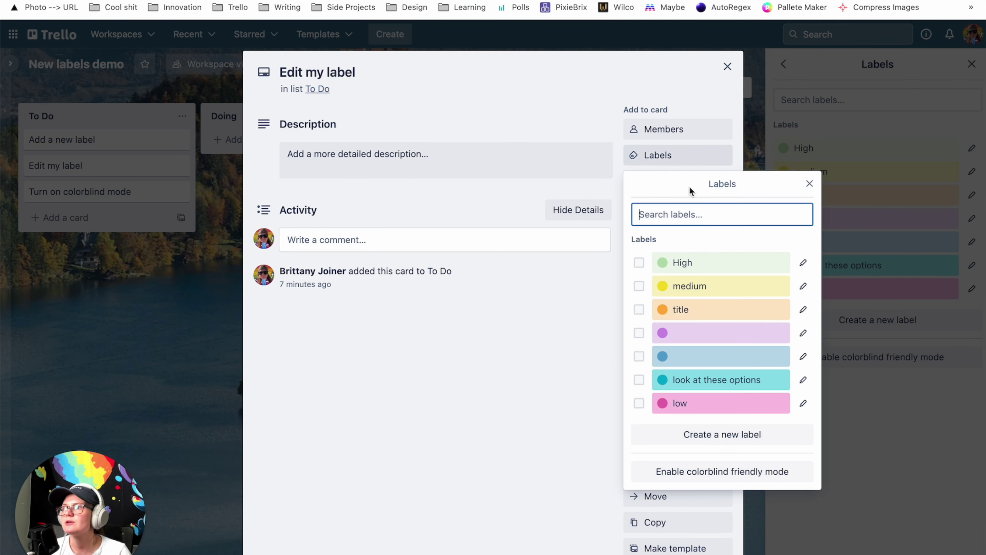
{"action": "left_click", "coordinate": [700, 262]}
{"action": "left_click", "coordinate": [179, 329]}
{"action": "left_click", "coordinate": [179, 329]}
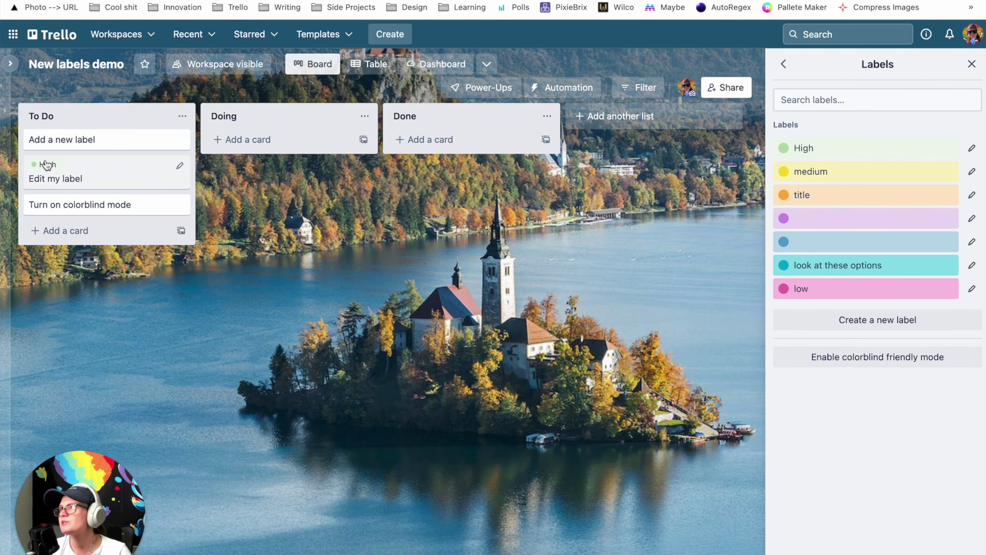
{"action": "left_click", "coordinate": [115, 175]}
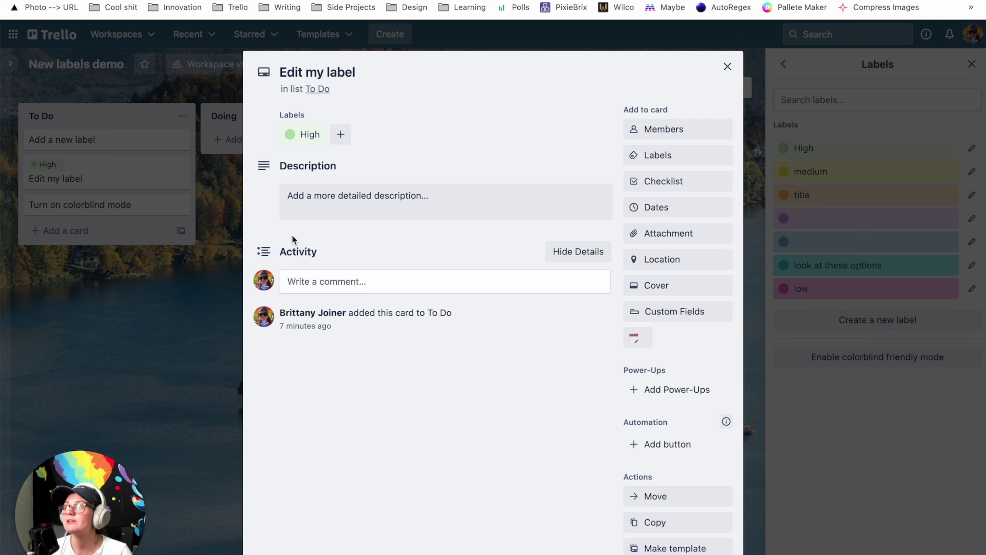
{"action": "left_click", "coordinate": [216, 278]}
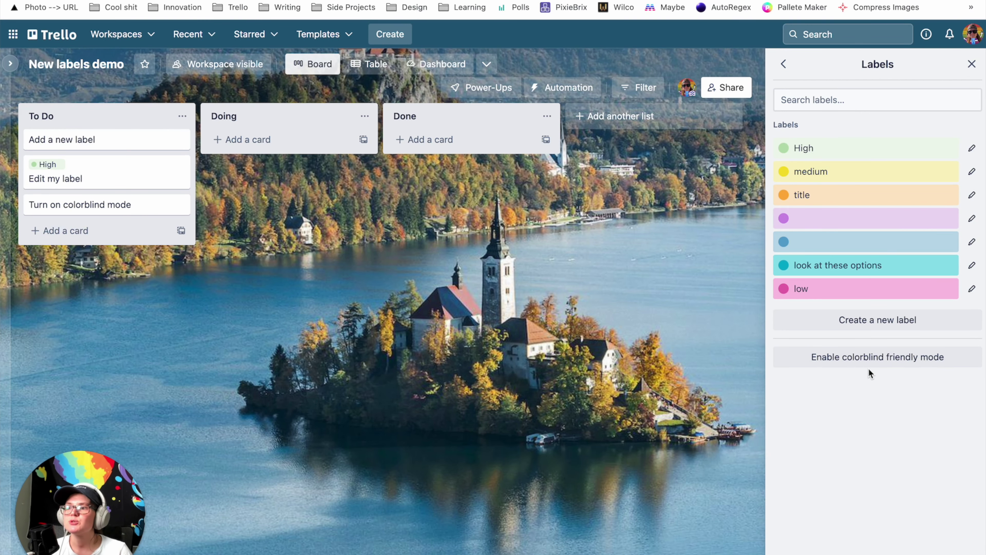
Turn on colorblind friendly mode to examine the label patterns, and turn it back off
{"action": "left_click", "coordinate": [858, 358]}
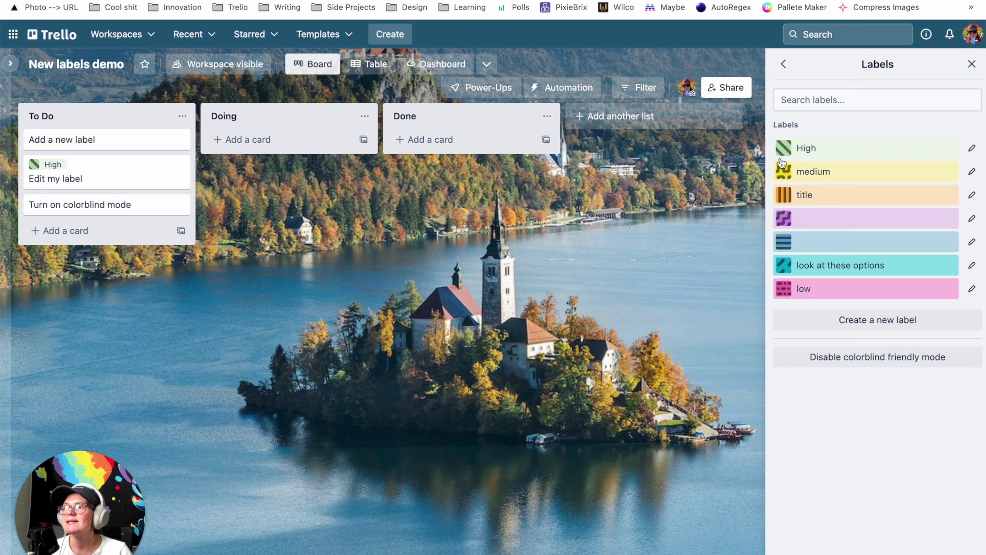
{"action": "mouse_move", "coordinate": [786, 178]}
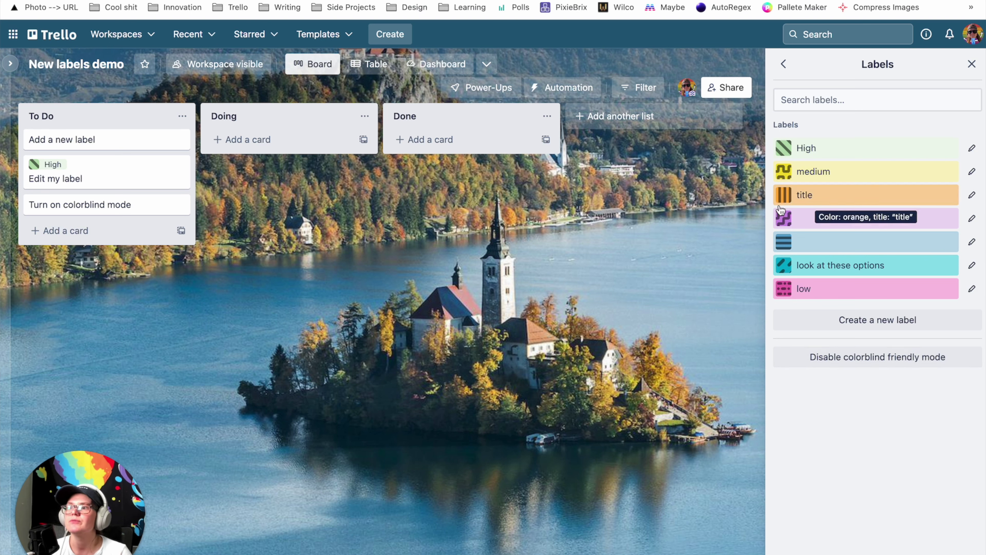
{"action": "mouse_move", "coordinate": [784, 144]}
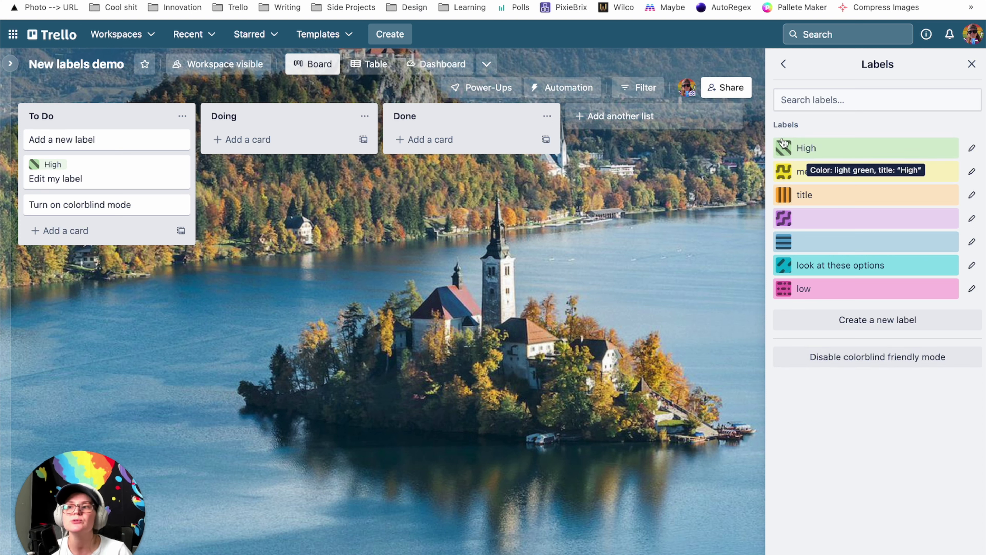
{"action": "mouse_move", "coordinate": [827, 210]}
{"action": "mouse_move", "coordinate": [829, 172]}
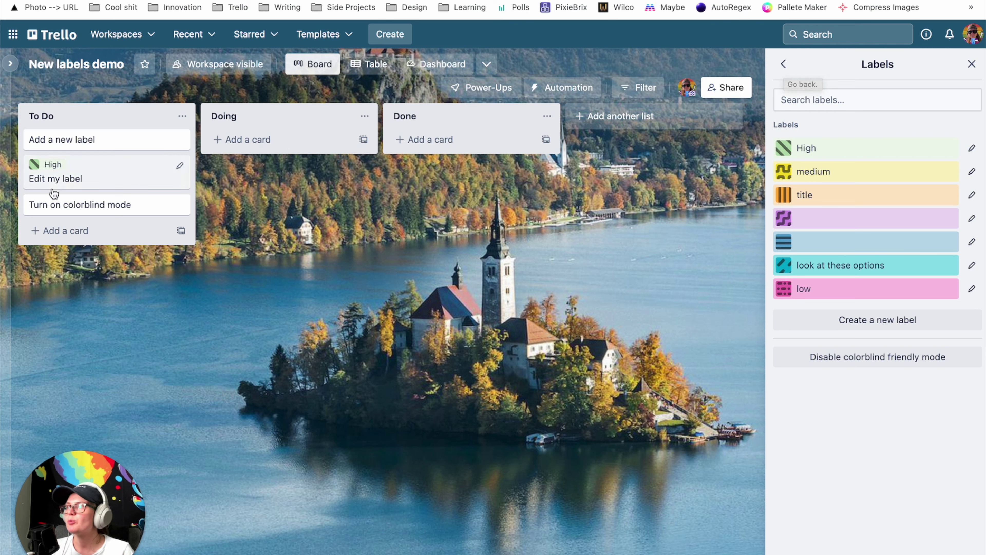
{"action": "left_click", "coordinate": [854, 357]}
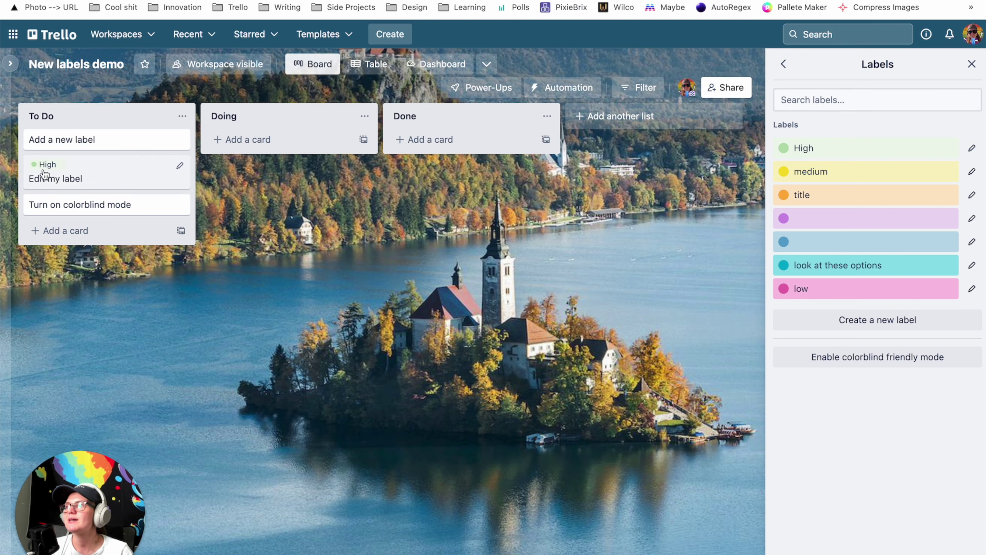
Change the color of the "High" label to dark green and save it
{"action": "left_click", "coordinate": [972, 149]}
{"action": "left_click", "coordinate": [810, 389]}
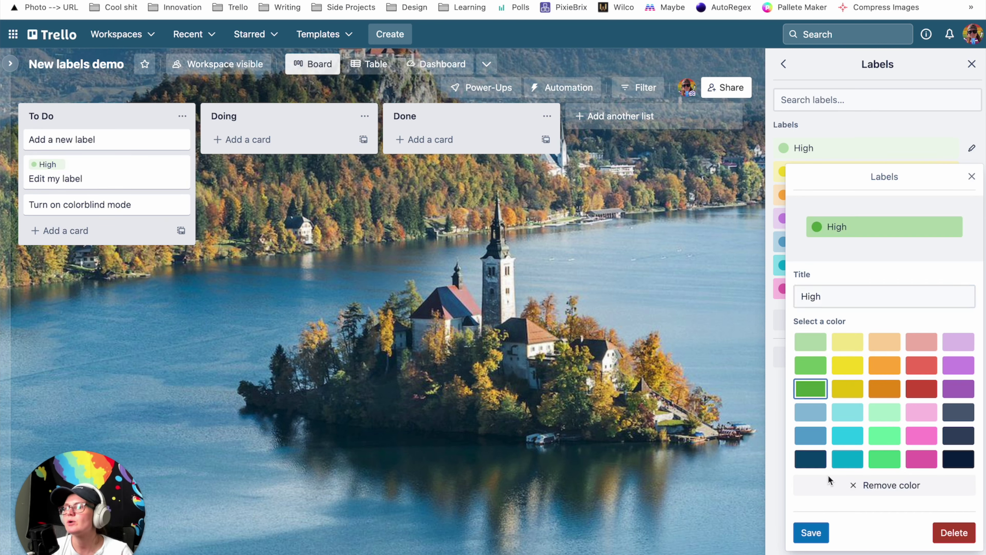
{"action": "left_click", "coordinate": [811, 532]}
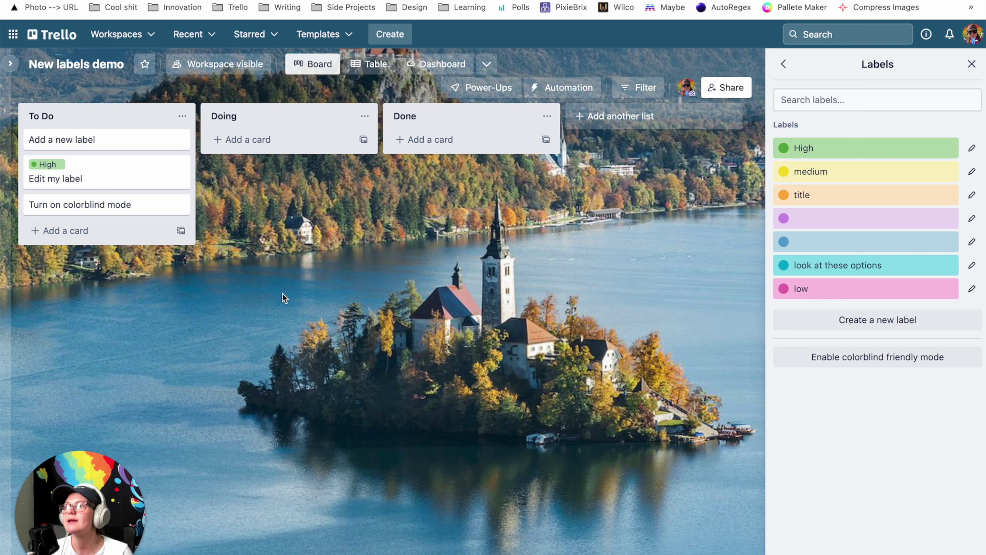
Filter the board to show only cards with the "High" label
{"action": "left_click", "coordinate": [639, 87]}
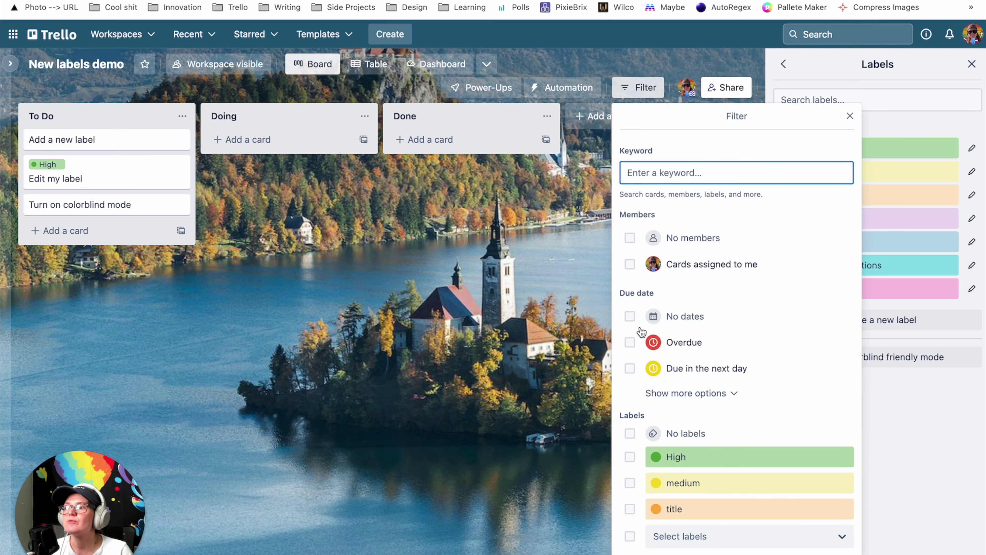
{"action": "left_click", "coordinate": [630, 457]}
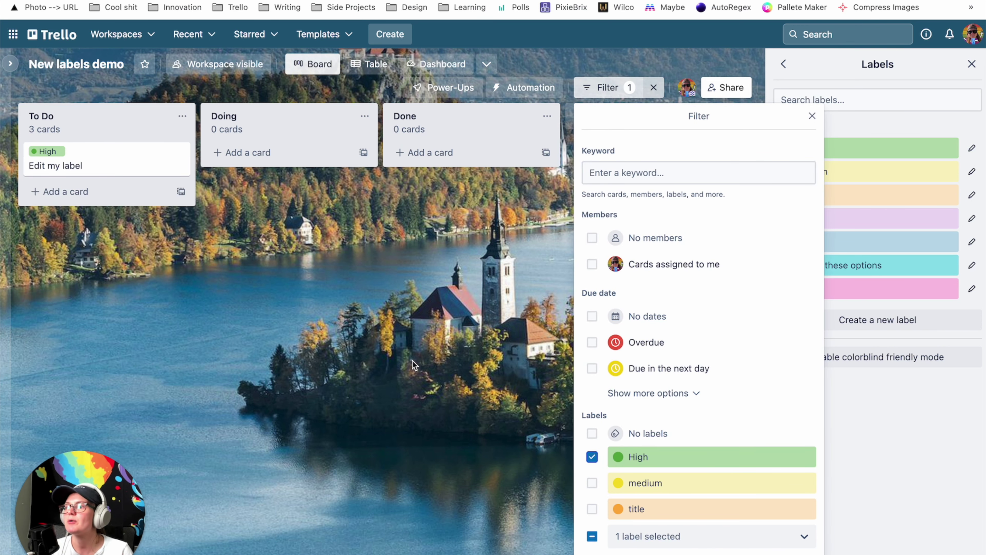